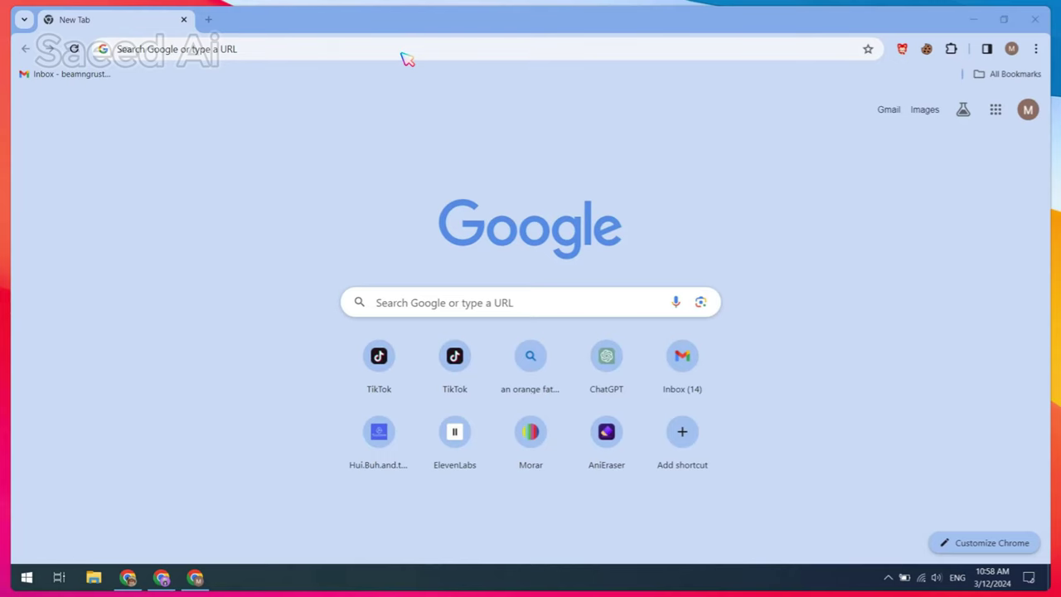
Step: Search Google for 'ideogram ai' and open the ideogram.ai site
type("ideogram ai")
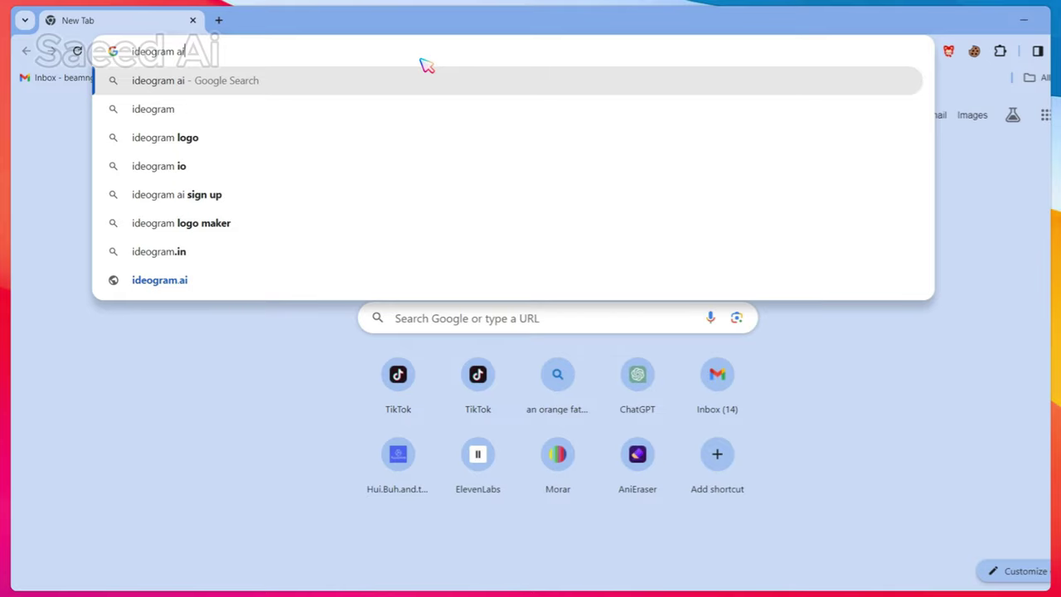
key("Return")
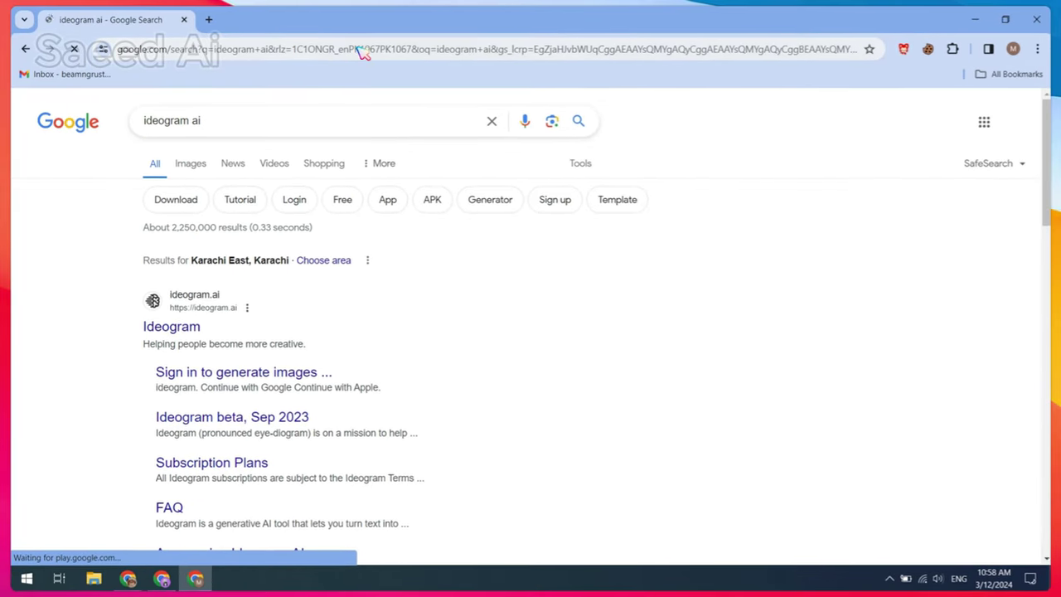
left_click(189, 327)
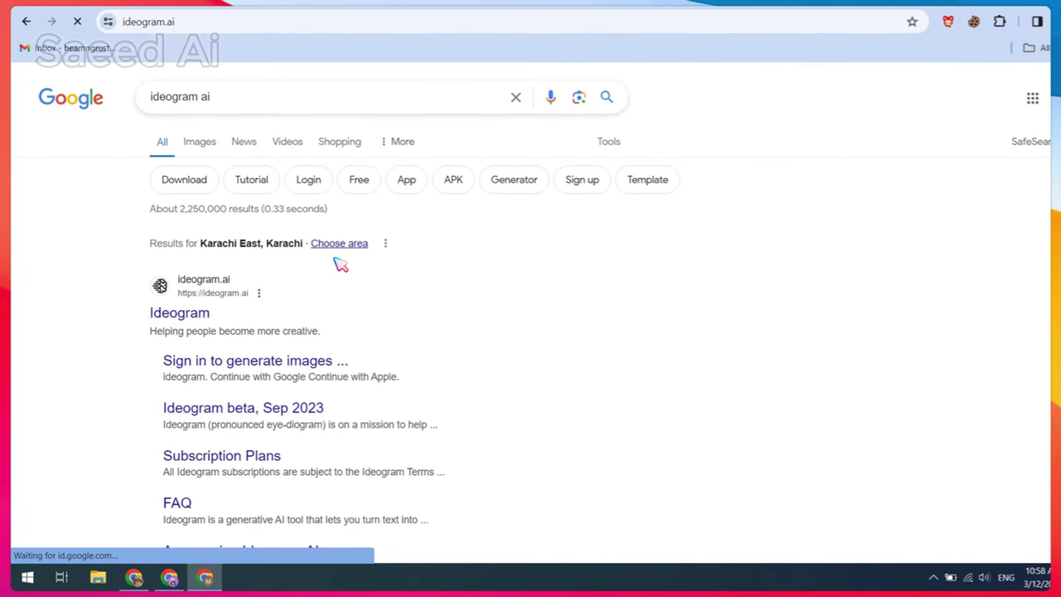
Step: Sign in to Ideogram with Google and complete the new account registration
left_click(543, 459)
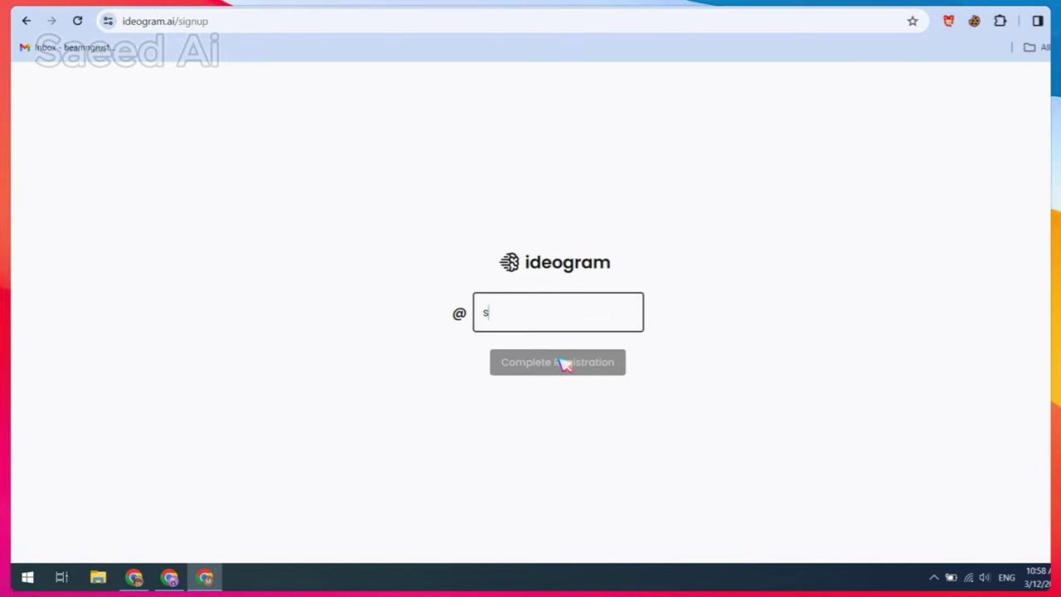
type("aeedai")
type("trpid")
left_click(553, 374)
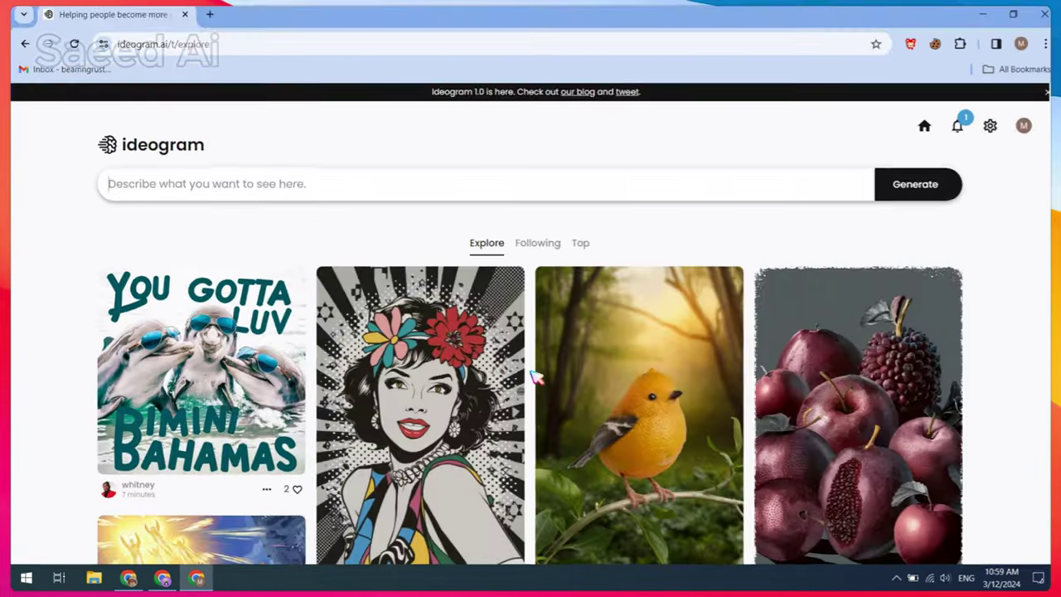
Step: Set the ratio to 9:16 and enter the orange chubby cat fighting street dog, rainy night, 8k prompt
left_click(270, 195)
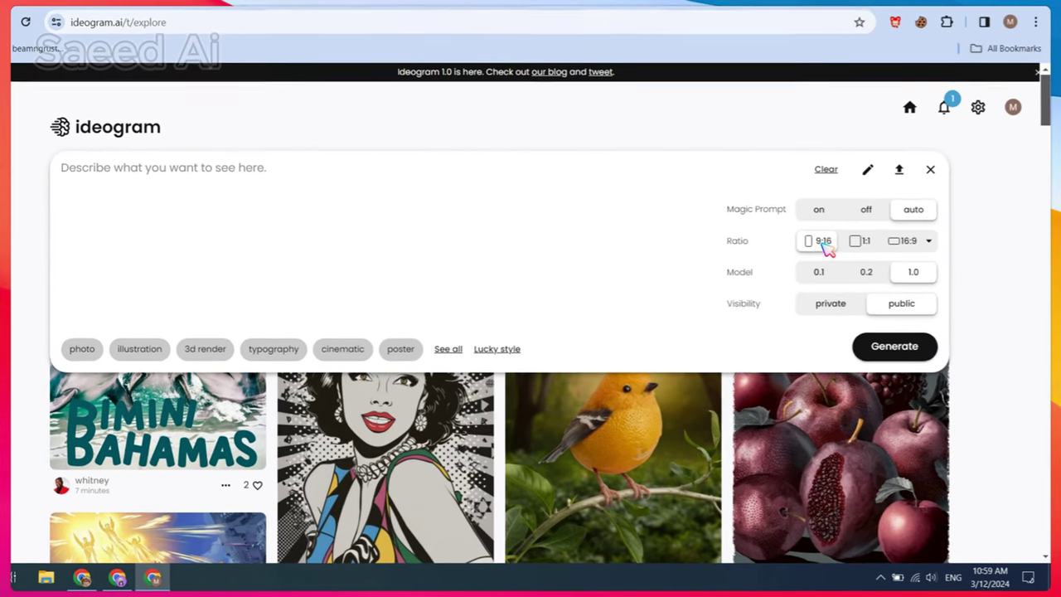
left_click(826, 247)
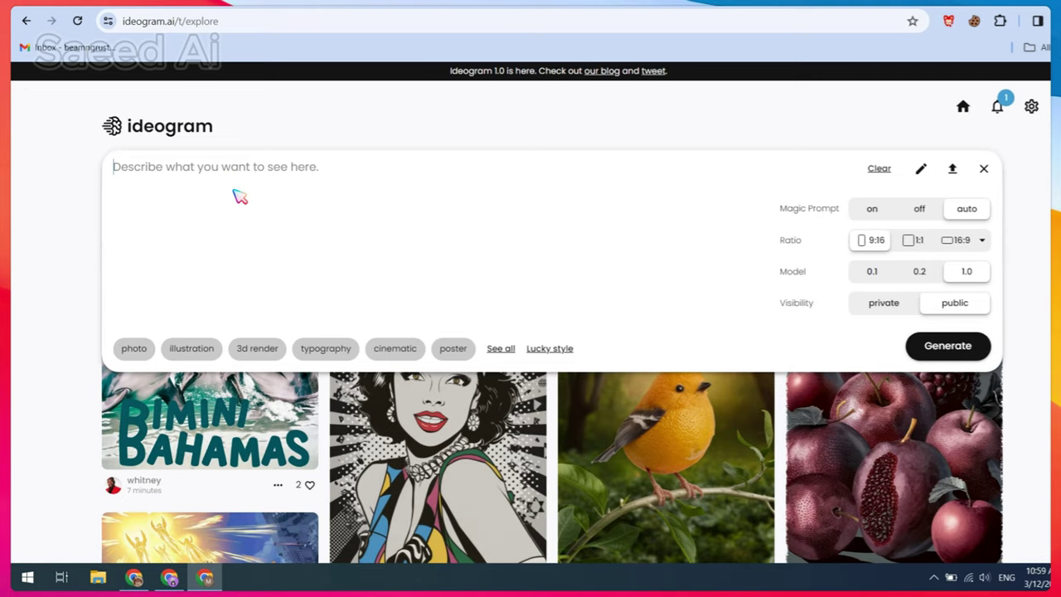
type("an")
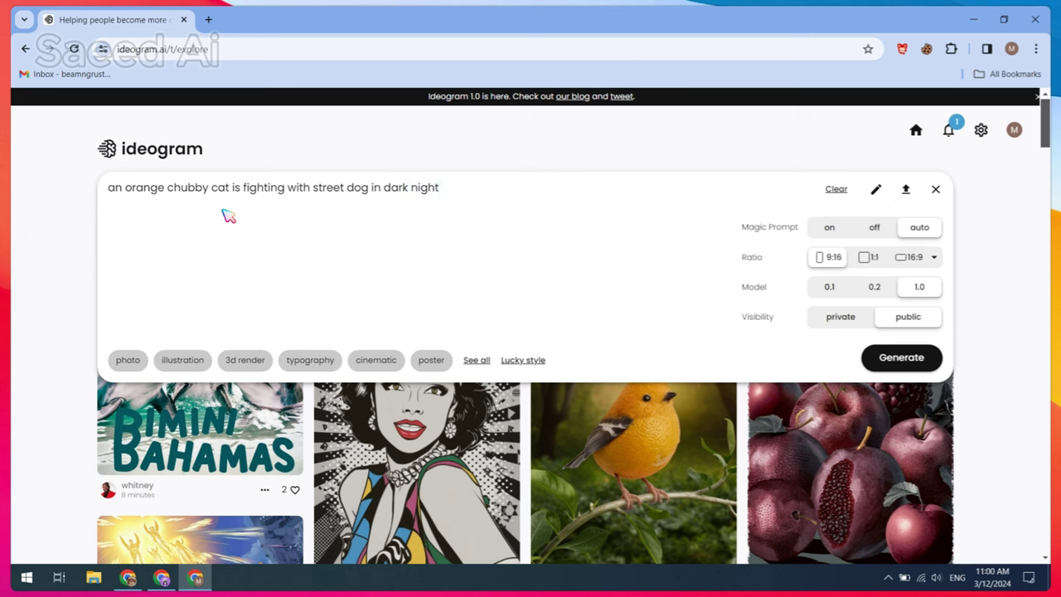
type("d weather, rain, 8k")
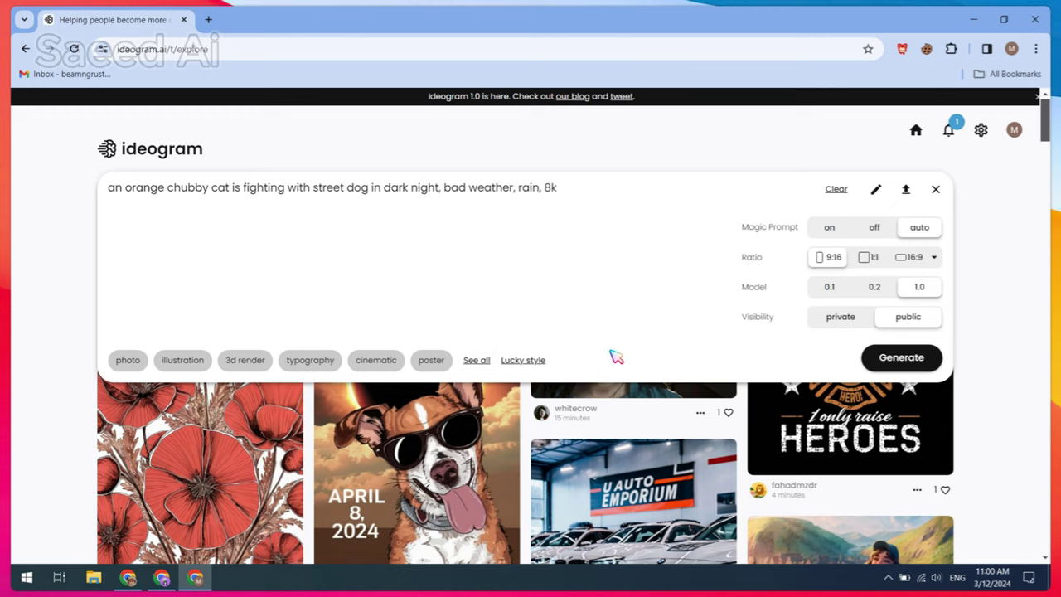
Step: Generate four images of the cat fighting the street dog and save the first one
left_click(887, 357)
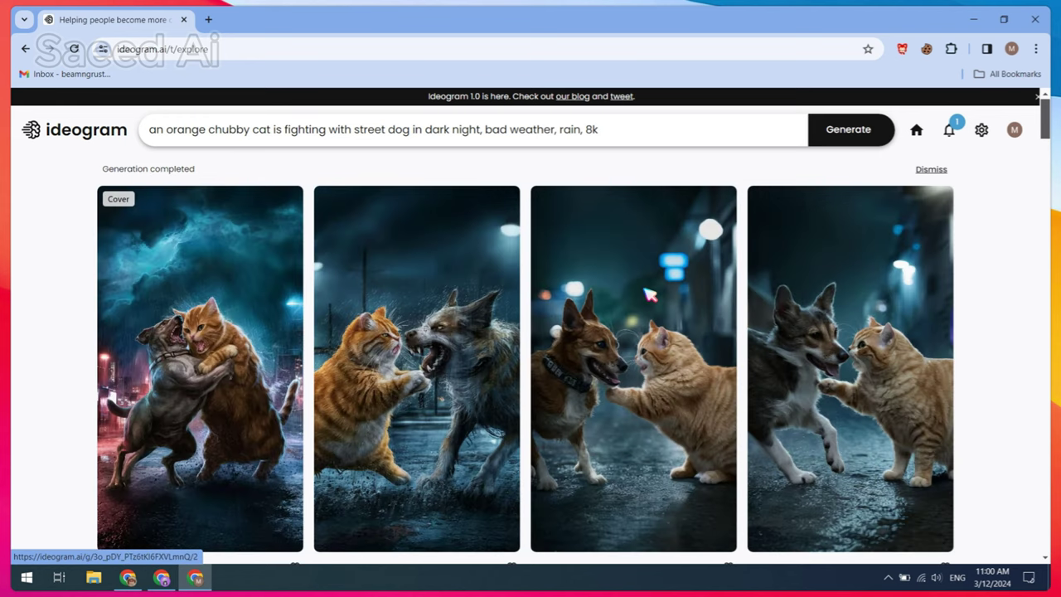
left_click(238, 326)
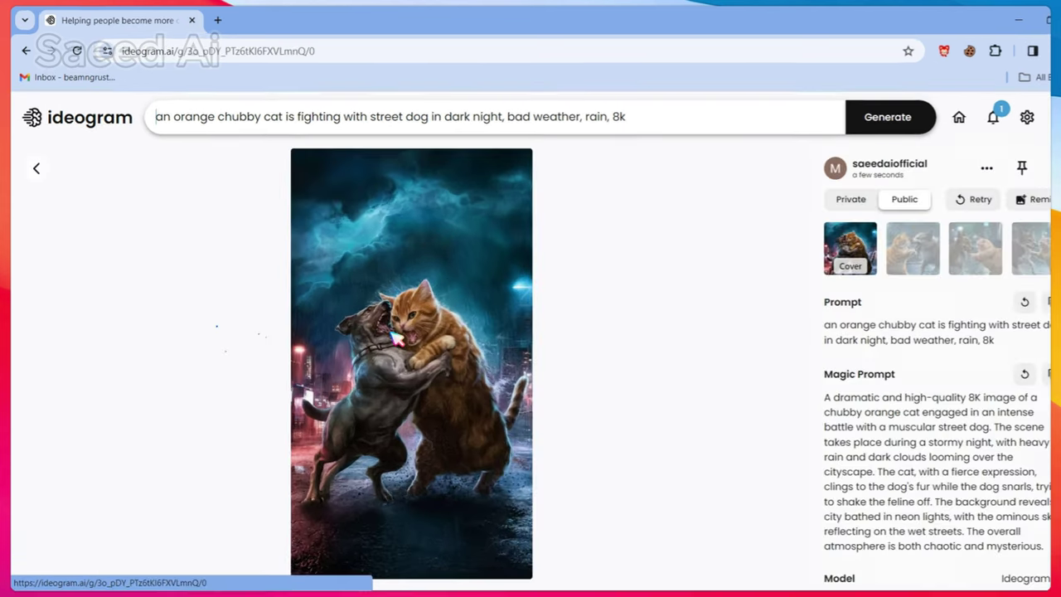
right_click(432, 387)
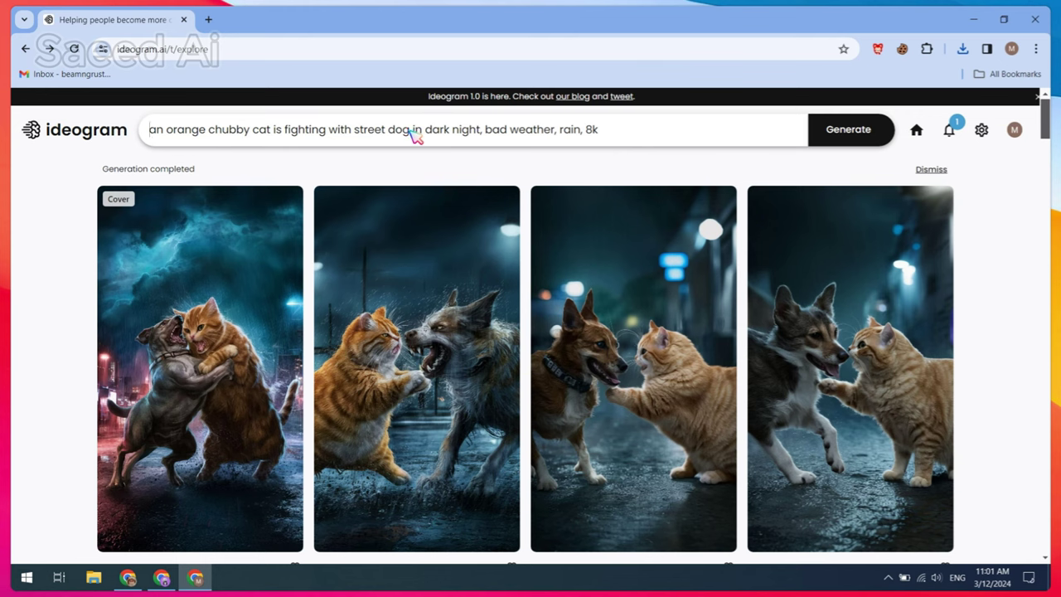
Step: Replace 'fighting' with 'saving his kitten' in the prompt and generate new images
left_click(293, 131)
left_click_drag(285, 133, 317, 134)
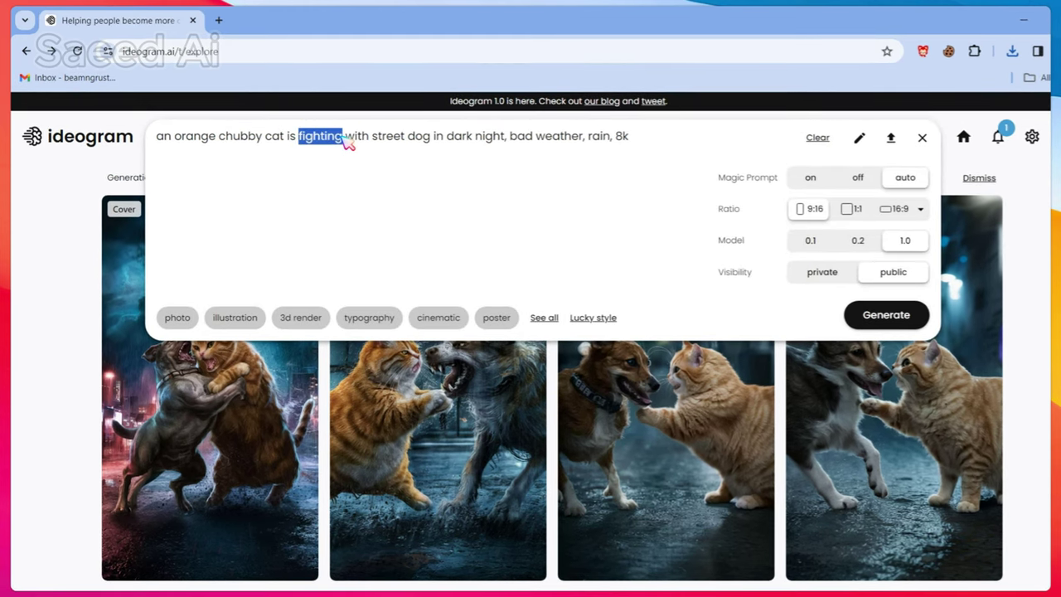
type("his kitten")
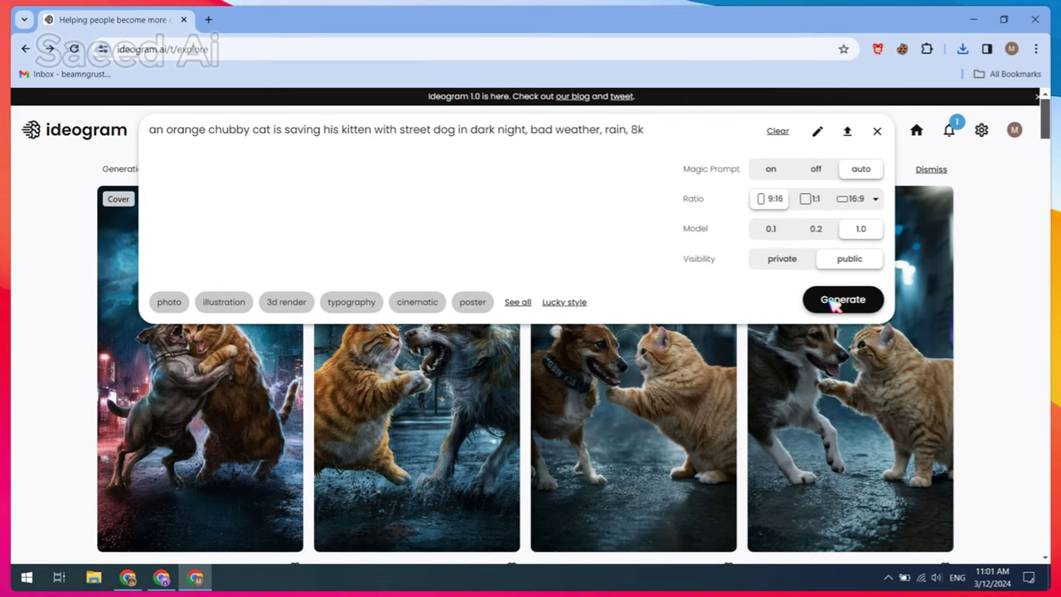
left_click(837, 300)
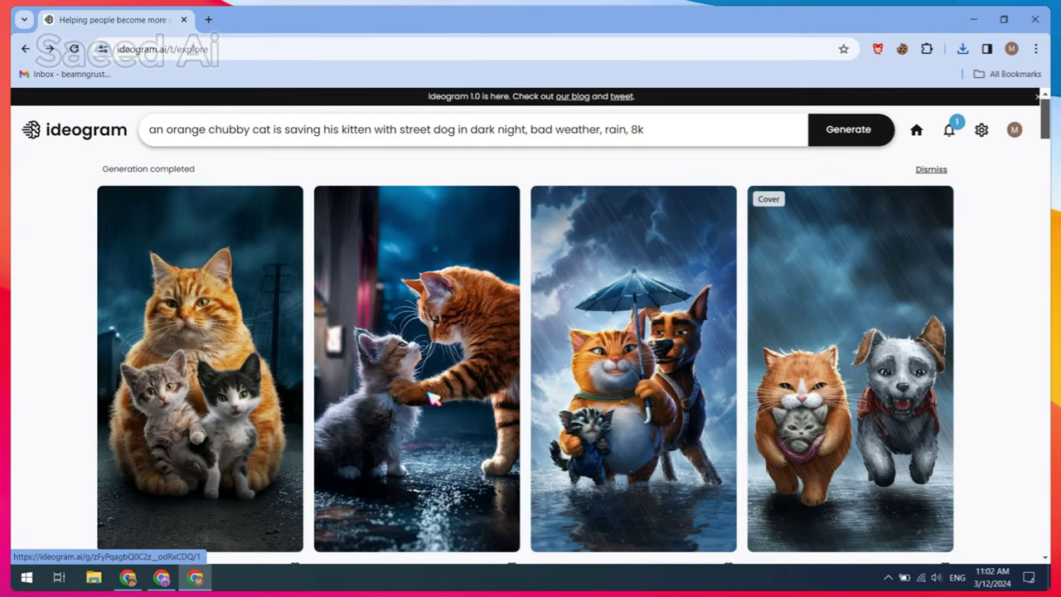
Step: Save the second kitten-rescue image as a JPG and return to the image grid
left_click(431, 394)
right_click(435, 321)
left_click(468, 348)
left_click(328, 310)
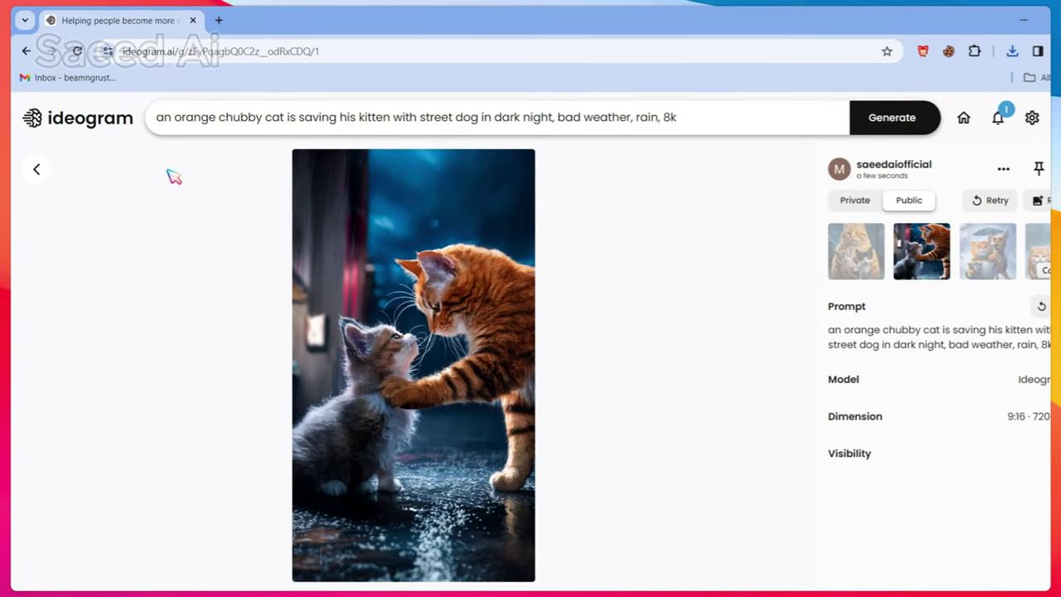
left_click(36, 168)
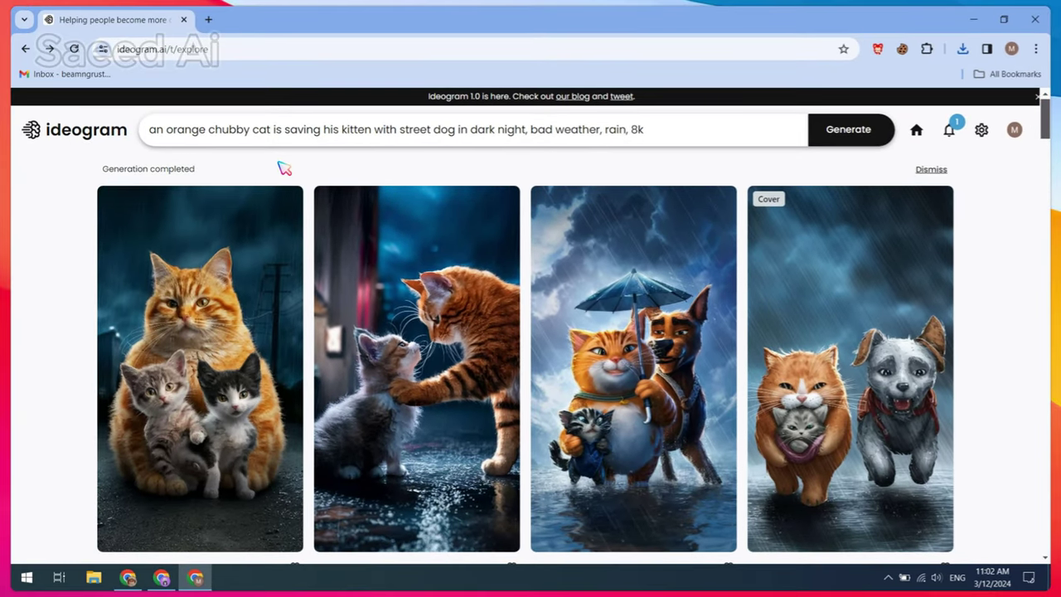
Step: Rewrite the prompt to the cat driving a bike with his kitten, street dog following him, and generate
left_click_drag(279, 131, 394, 131)
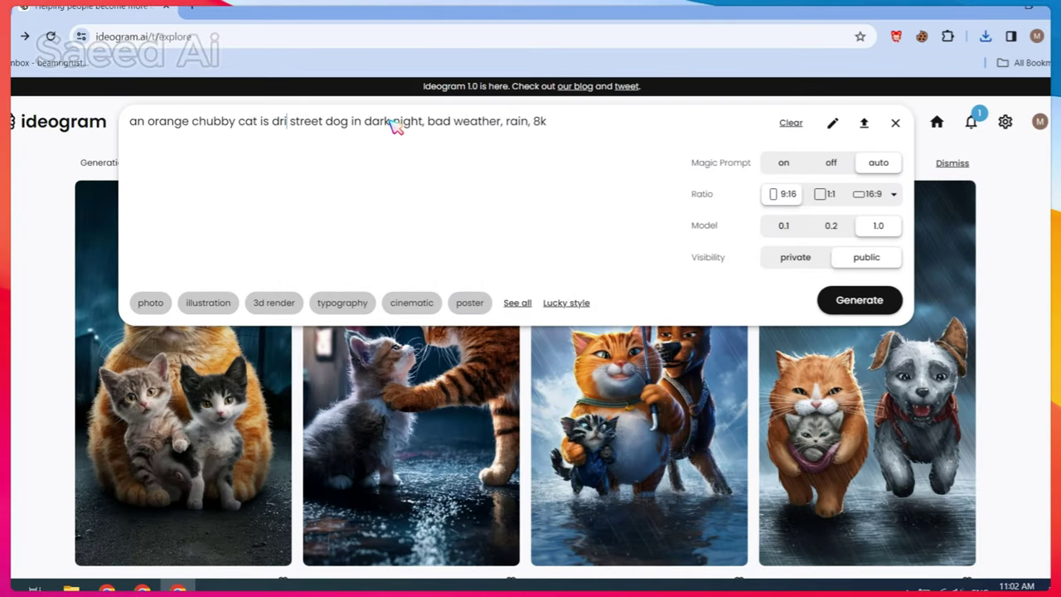
type("driving a bike with")
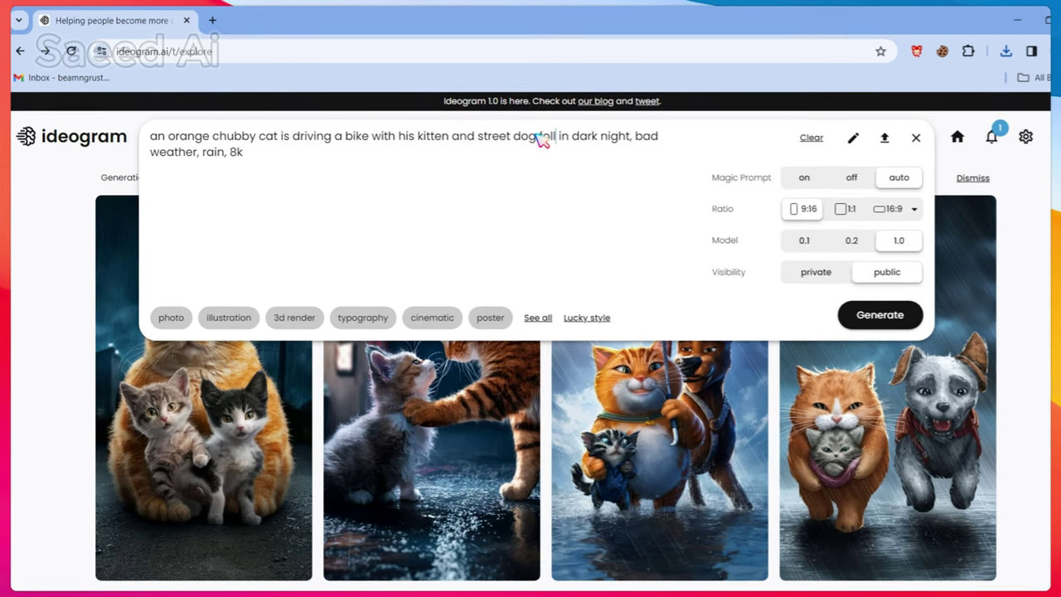
double_click(540, 137)
type("following him,")
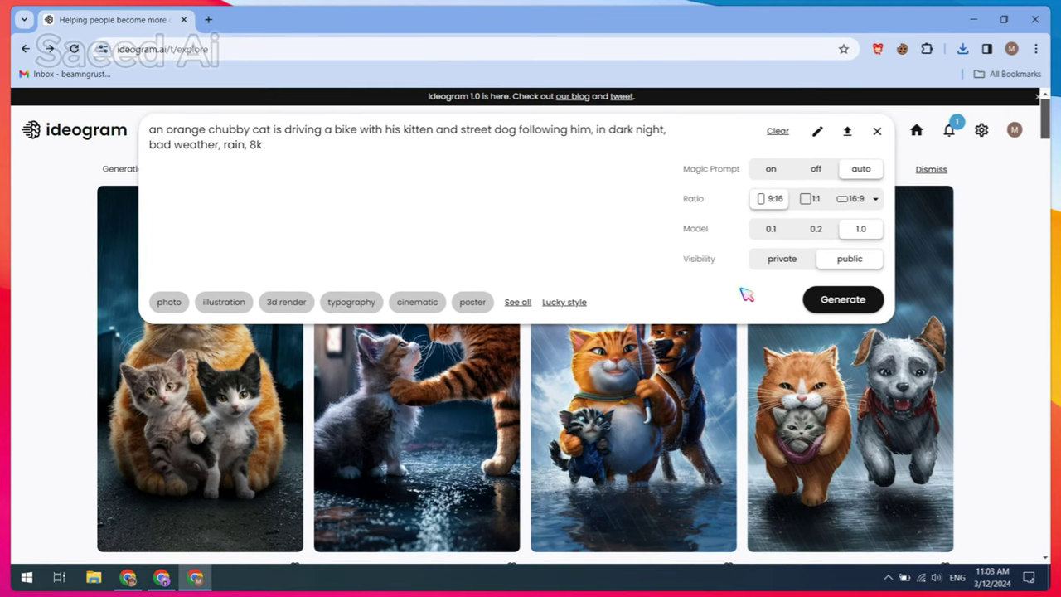
key("Return")
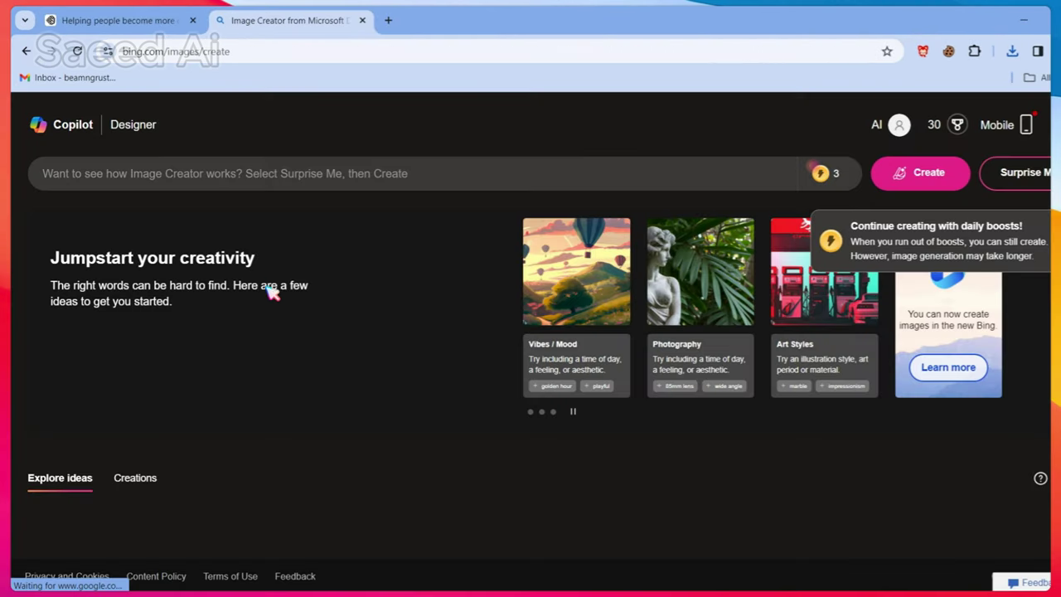
Step: Paste the cat bike prompt into Bing Image Creator and create images
left_click(308, 174)
type("an orange chubby Angry cat is driving a bike with his kitten and street dog following him, in dark night, bad weather, rain, 8k")
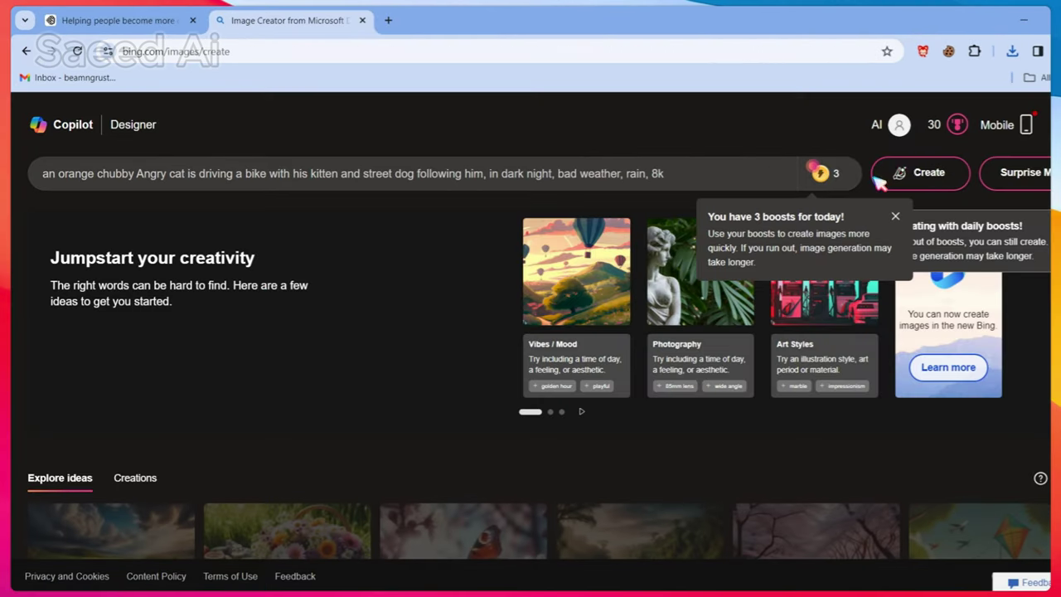
left_click(919, 174)
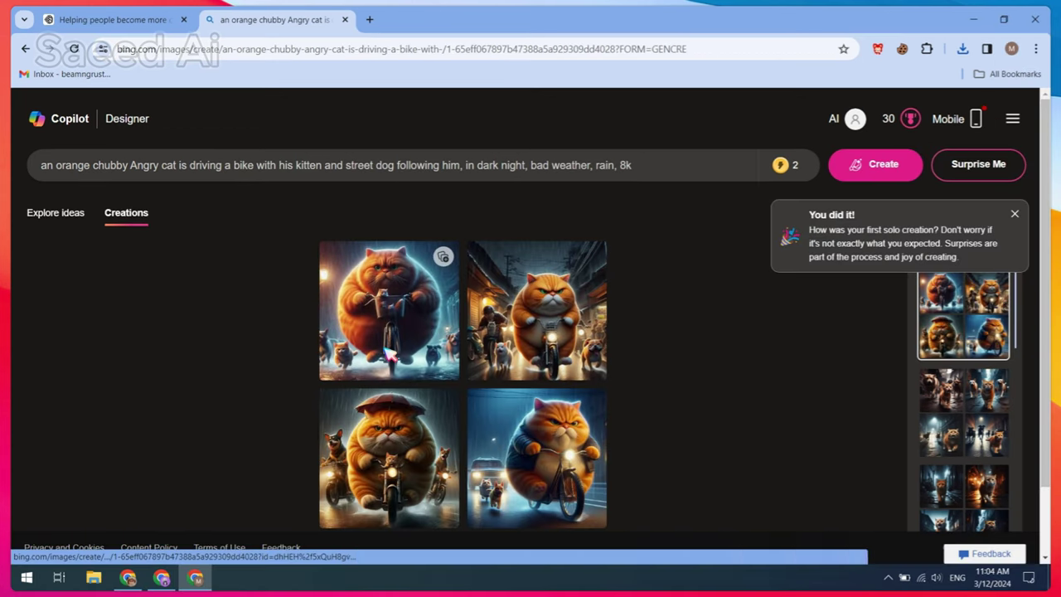
Step: Save the third cat bike image and the next one, then open Haiper's creator
left_click(372, 445)
right_click(324, 275)
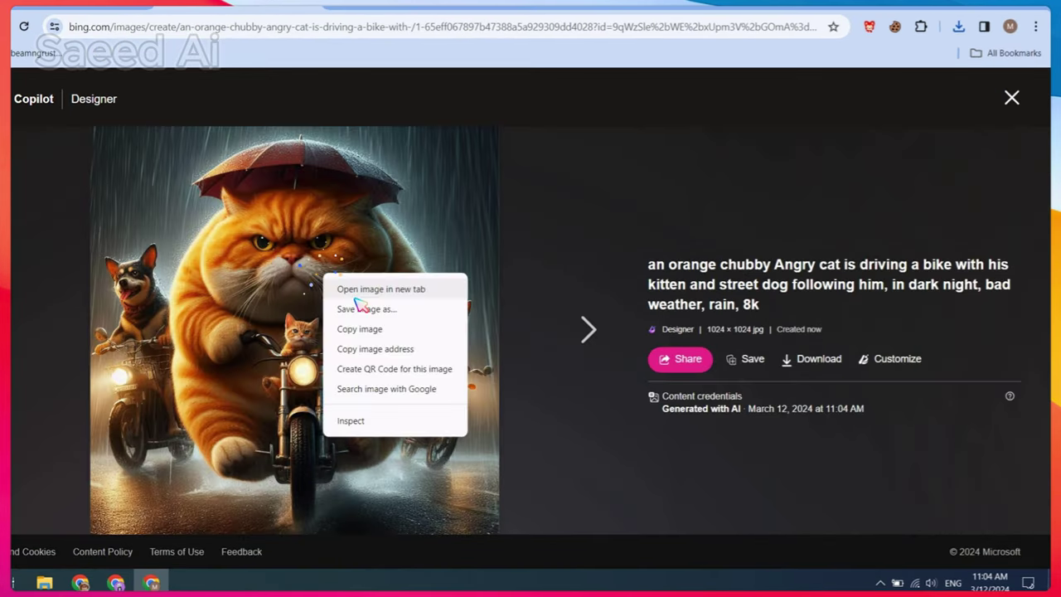
left_click(355, 306)
left_click(294, 300)
left_click(588, 329)
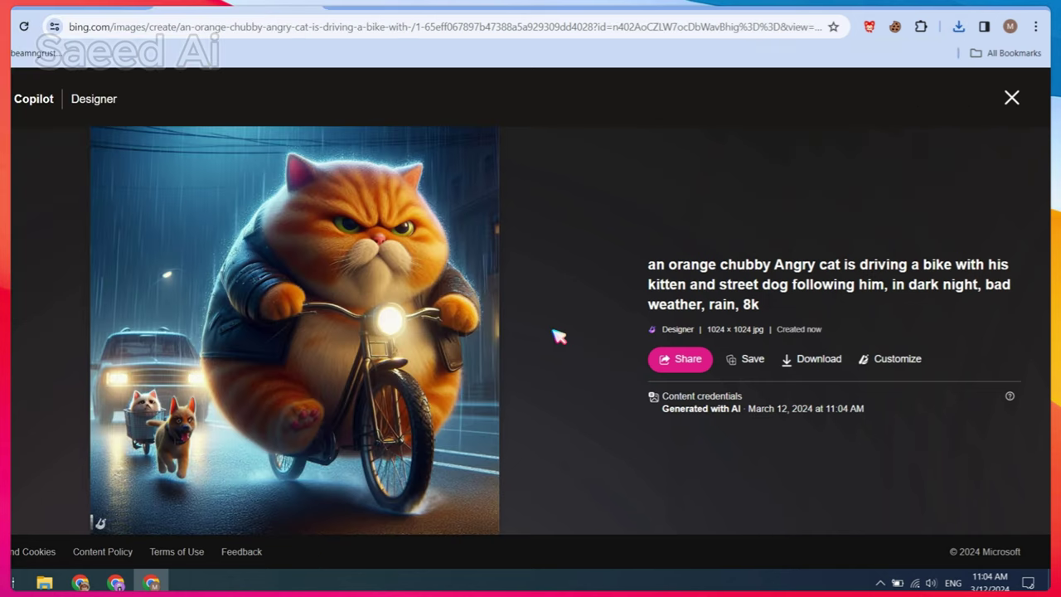
right_click(283, 308)
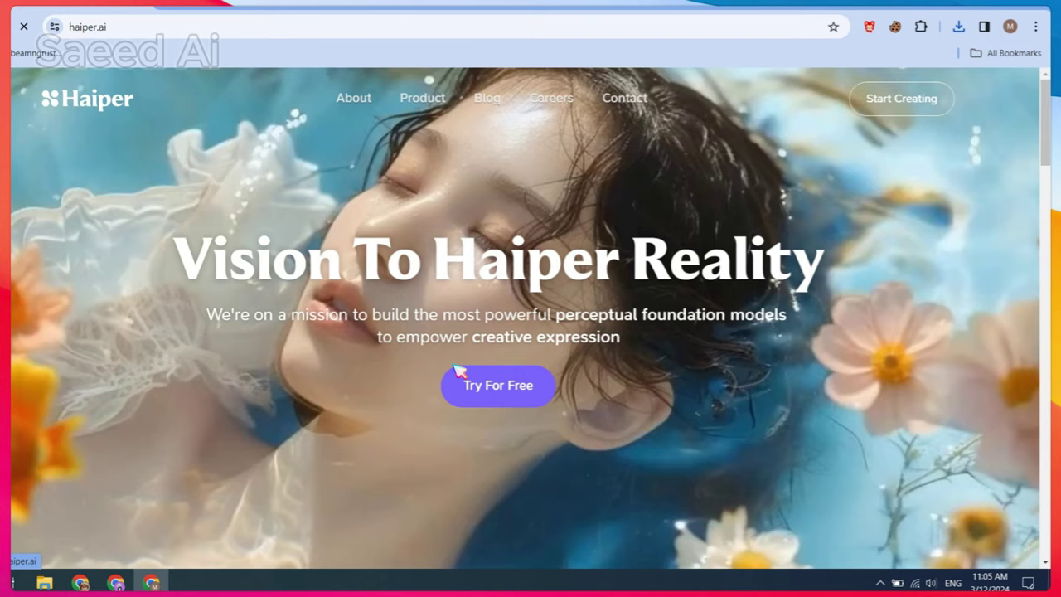
left_click(459, 371)
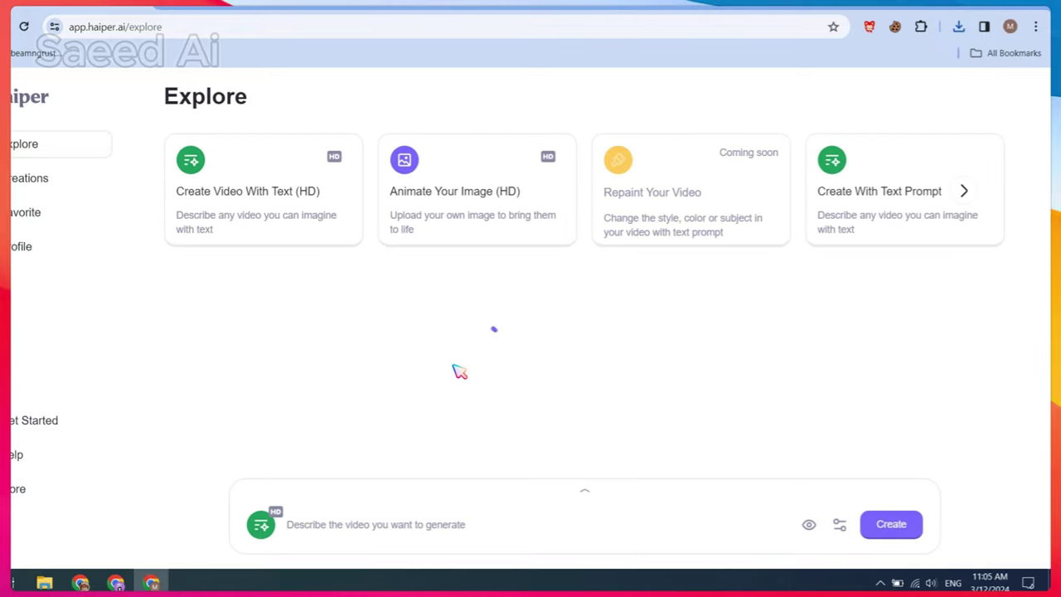
Step: Animate the uploaded cat-and-kitten image in Haiper and download the resulting 871 KB MP4
left_click(474, 202)
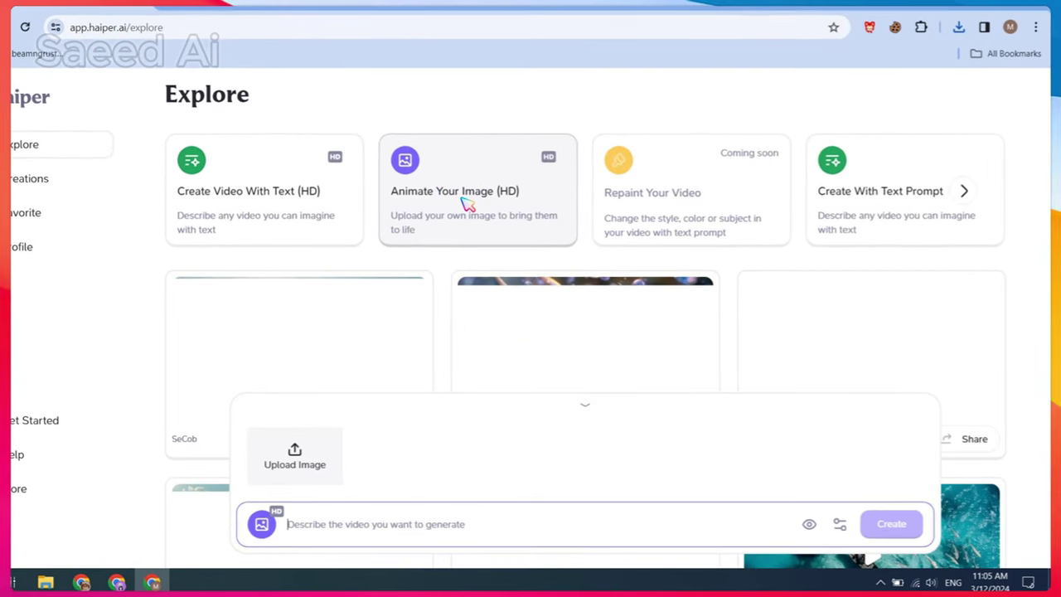
left_click(315, 452)
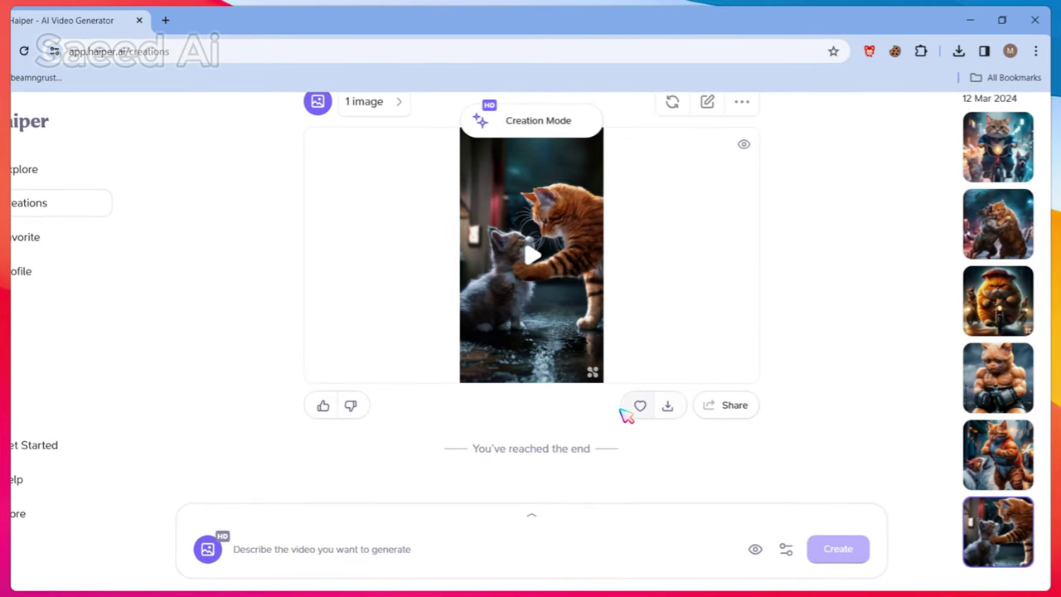
left_click(667, 406)
scroll(646, 398, "up", 1)
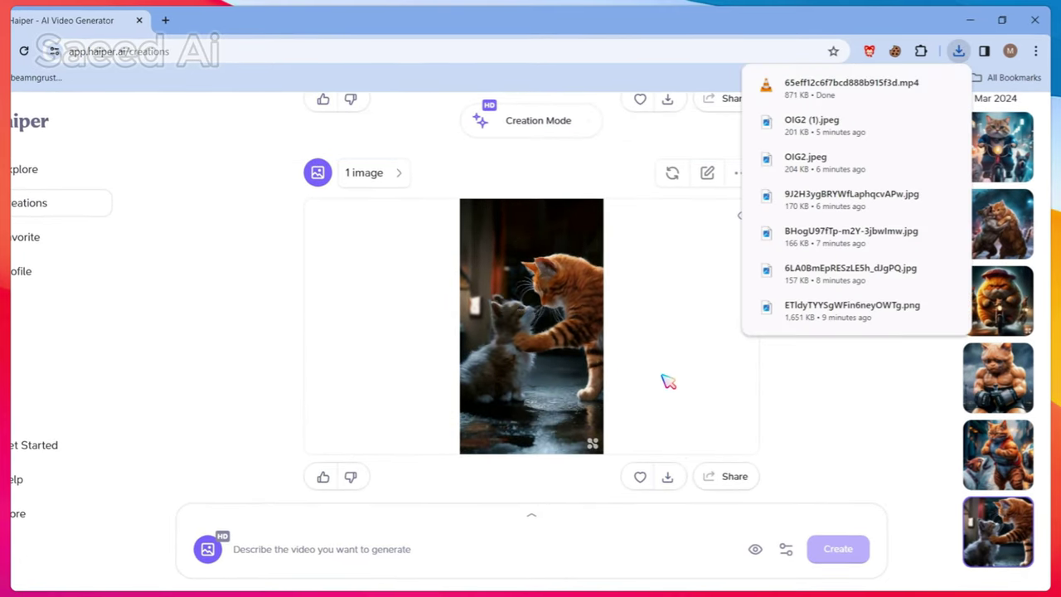
scroll(829, 404, "up", 2)
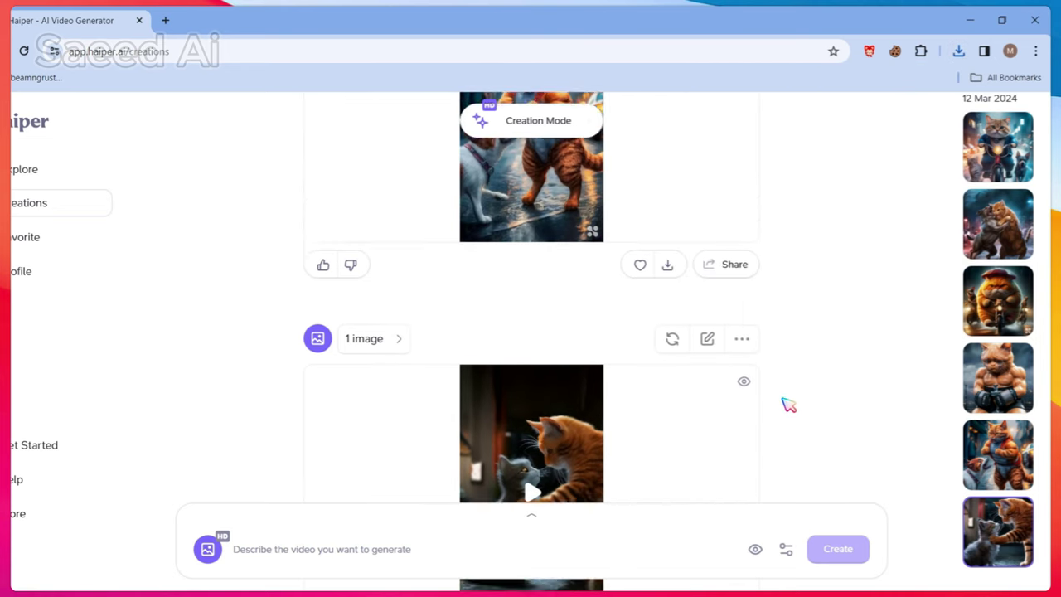
scroll(786, 404, "up", 2)
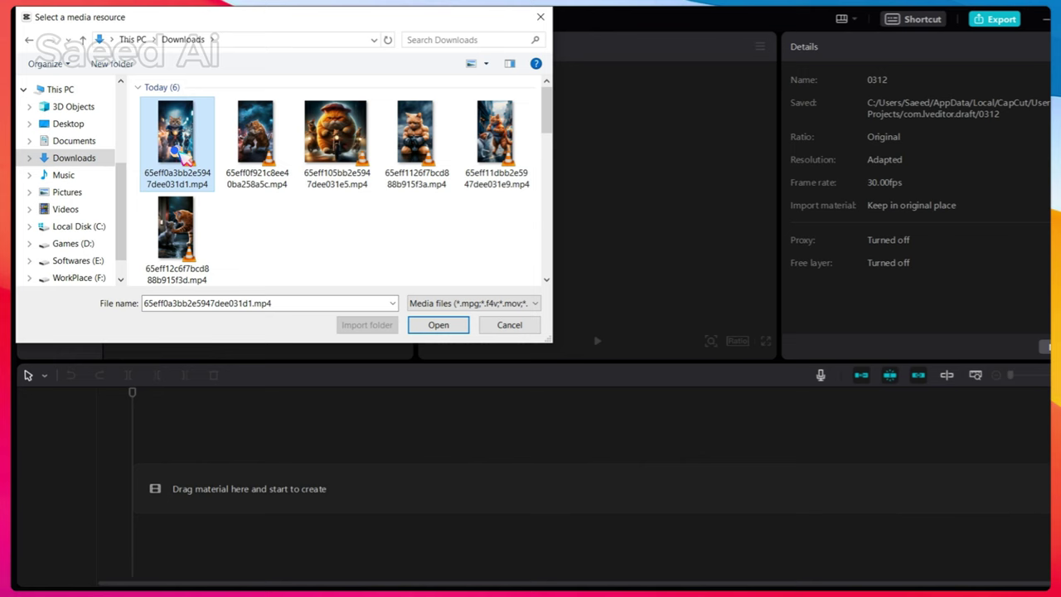
Step: Import the six cat mp4 clips into project 0312 and place five on the timeline
key("ctrl+a")
key("Return")
left_click_drag(235, 267, 166, 475)
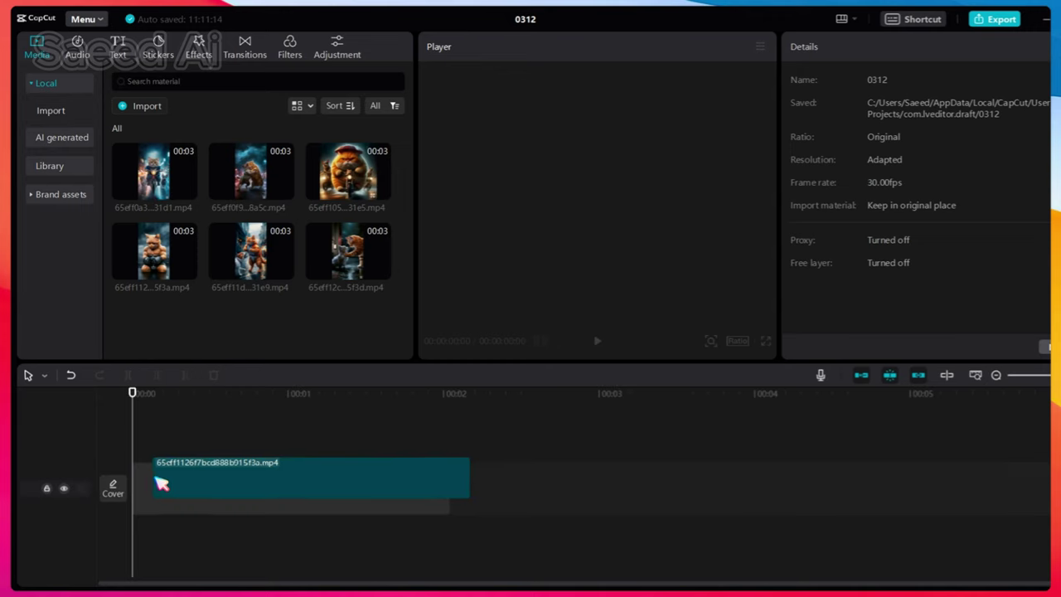
left_click(995, 375)
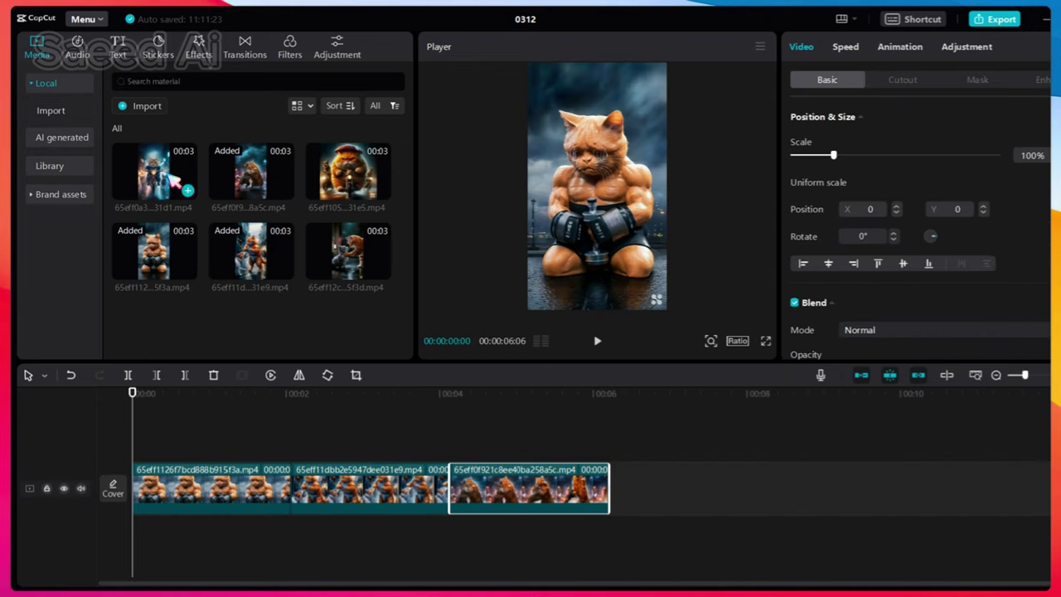
left_click_drag(174, 178, 646, 489)
left_click_drag(349, 174, 791, 468)
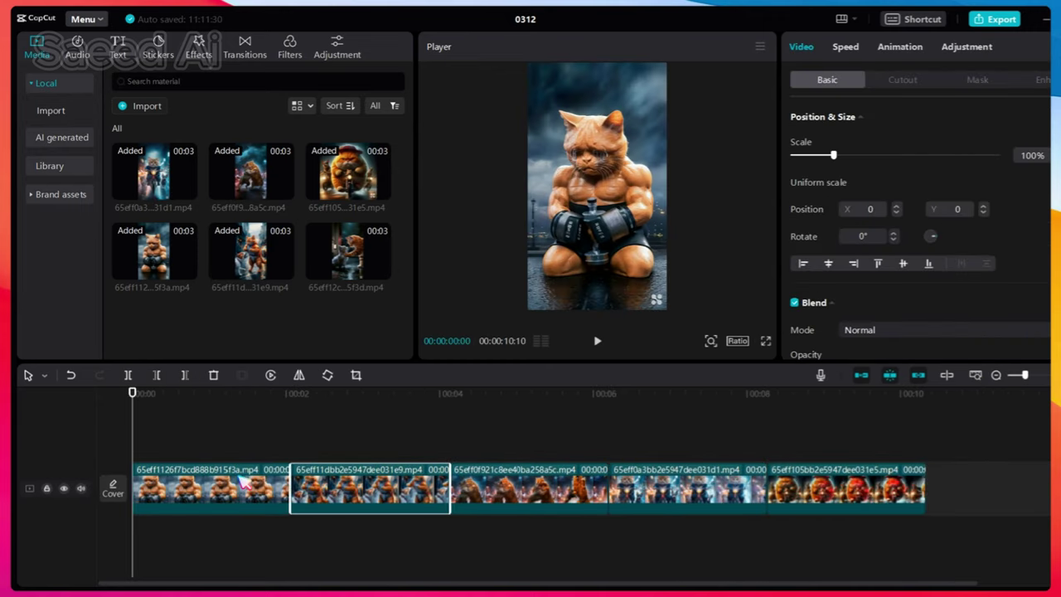
Step: Trim the right edge of each of the five clips so the edit runs about 7 seconds
left_click_drag(289, 489, 240, 490)
left_click_drag(400, 489, 340, 490)
left_click_drag(499, 489, 455, 492)
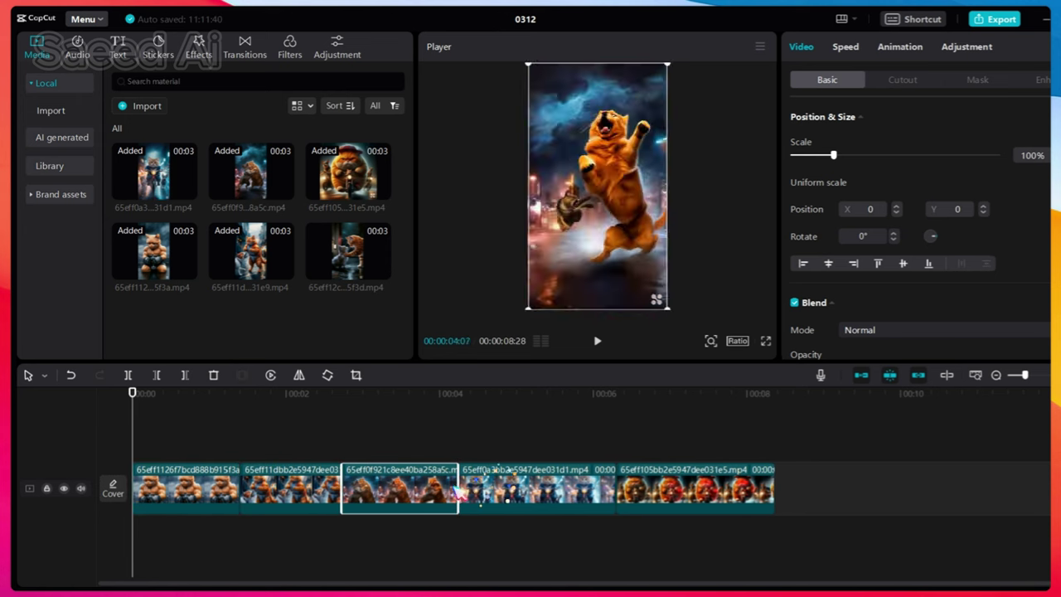
left_click_drag(614, 490, 572, 489)
left_click_drag(728, 489, 701, 489)
Step: Add the Camera 'Left' transition at each join between the clips
left_click(244, 47)
scroll(331, 233, "down", 5)
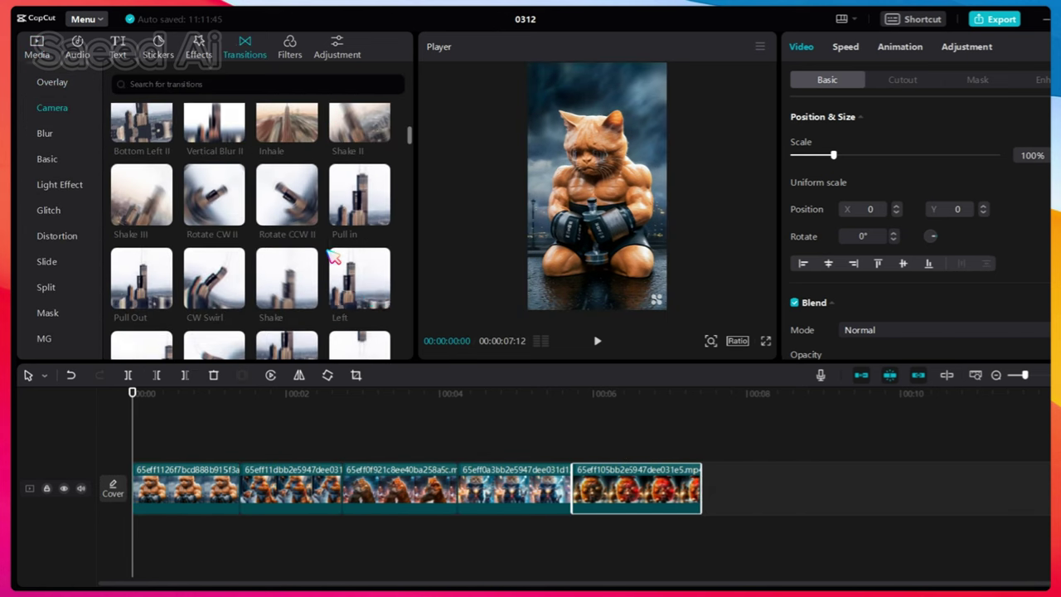
left_click_drag(333, 259, 238, 490)
left_click_drag(348, 297, 456, 489)
left_click_drag(348, 297, 572, 489)
Step: Apply the Pendulum 1 combo animation to clip one and Wobble to clip three
left_click(183, 490)
left_click(901, 46)
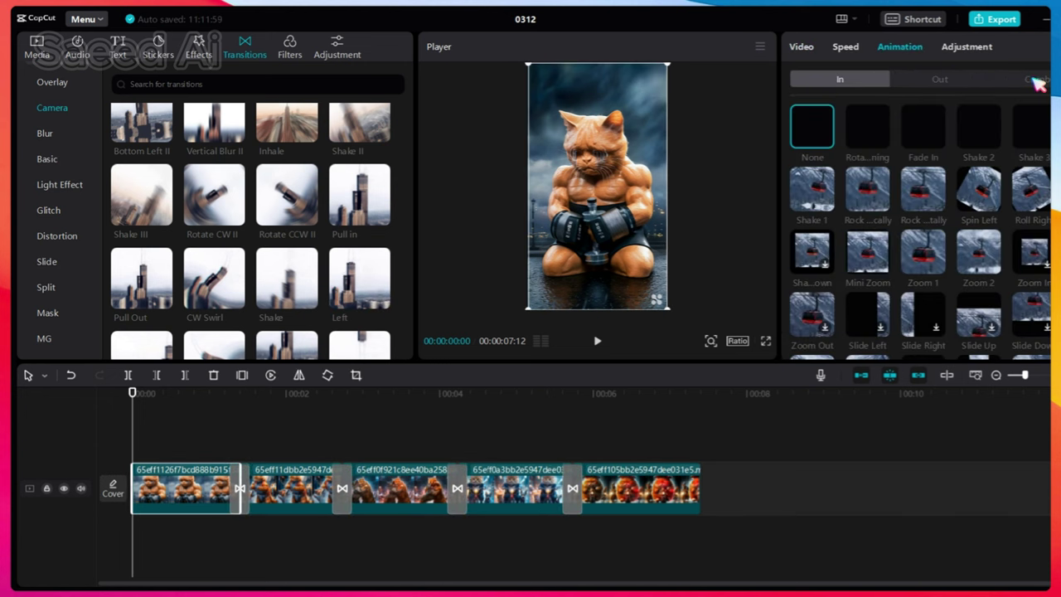
left_click(1020, 78)
left_click(923, 189)
left_click(596, 341)
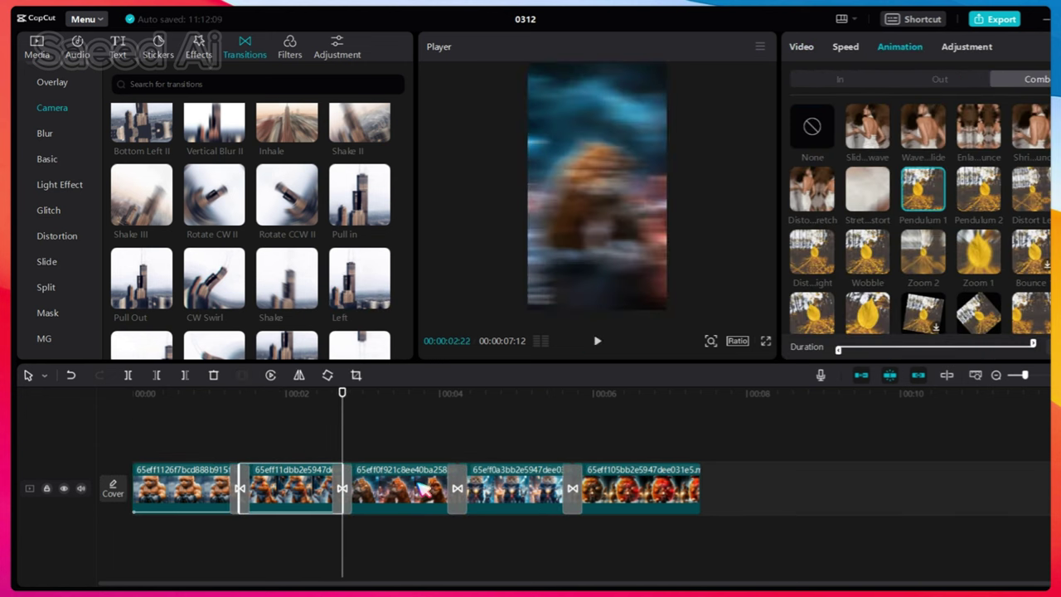
left_click(597, 343)
left_click(867, 251)
left_click(597, 341)
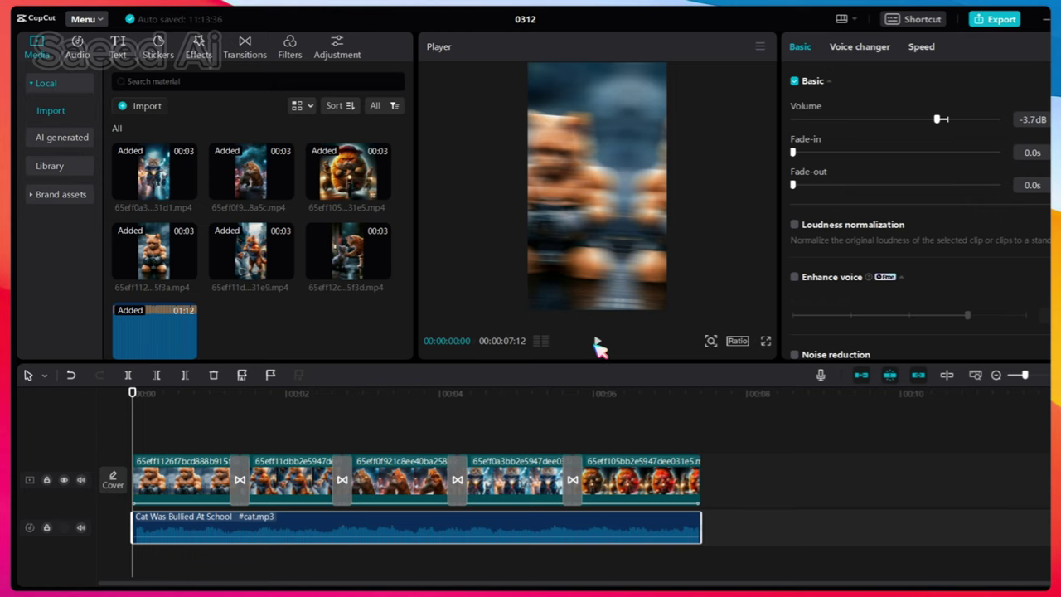
Step: Preview the cat story edit, then export it as a 720P mp4 named 0312(1)
left_click(597, 342)
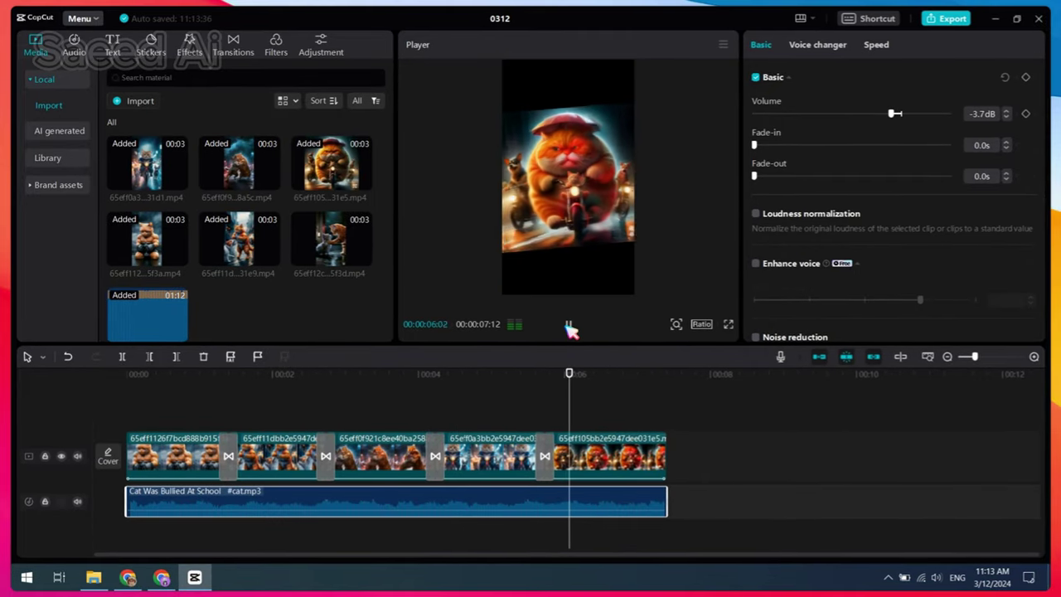
left_click(566, 328)
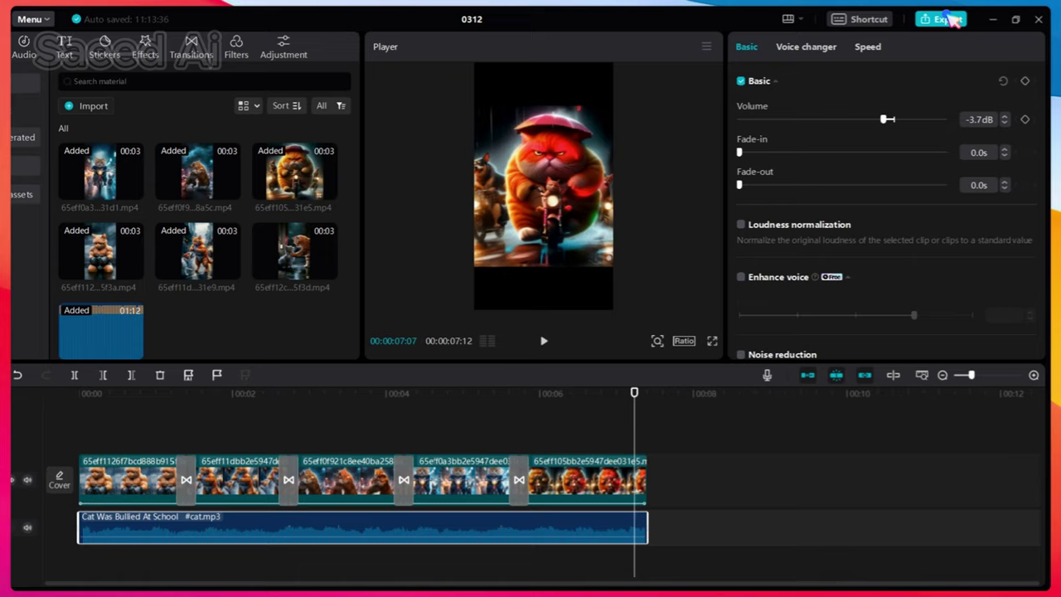
left_click(945, 19)
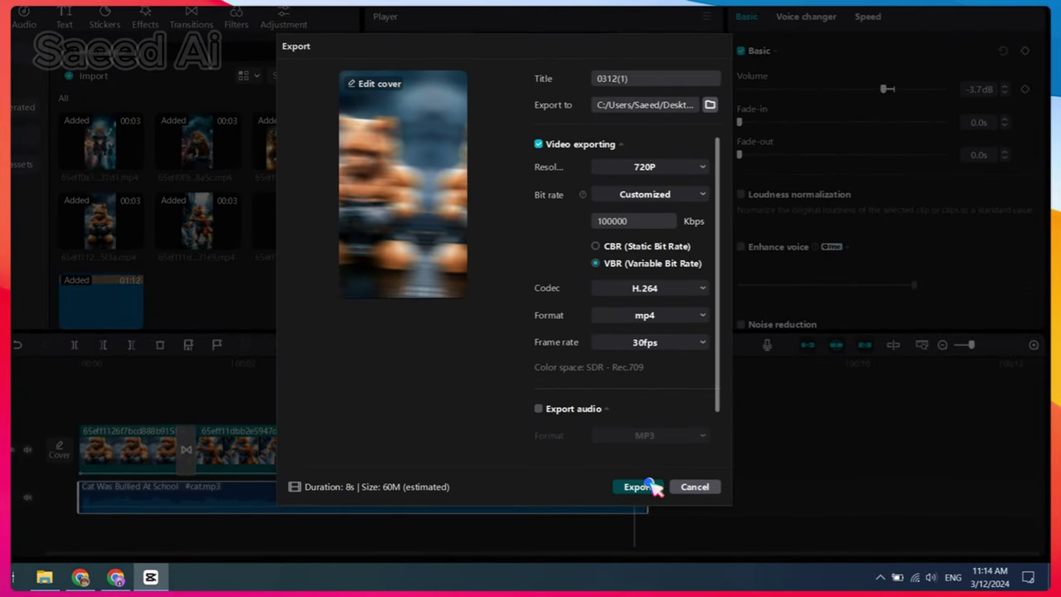
left_click(639, 487)
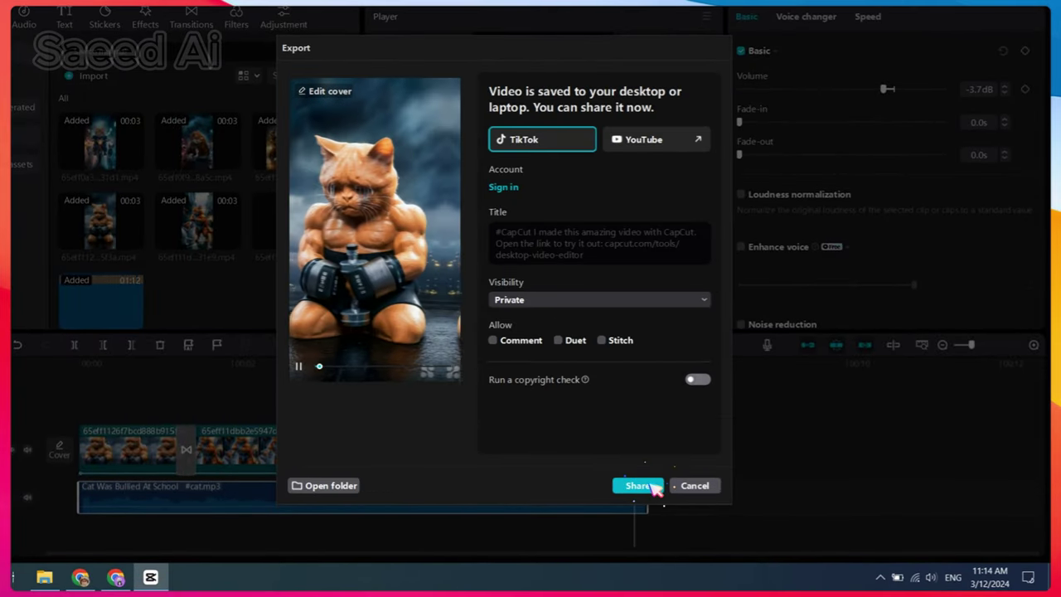